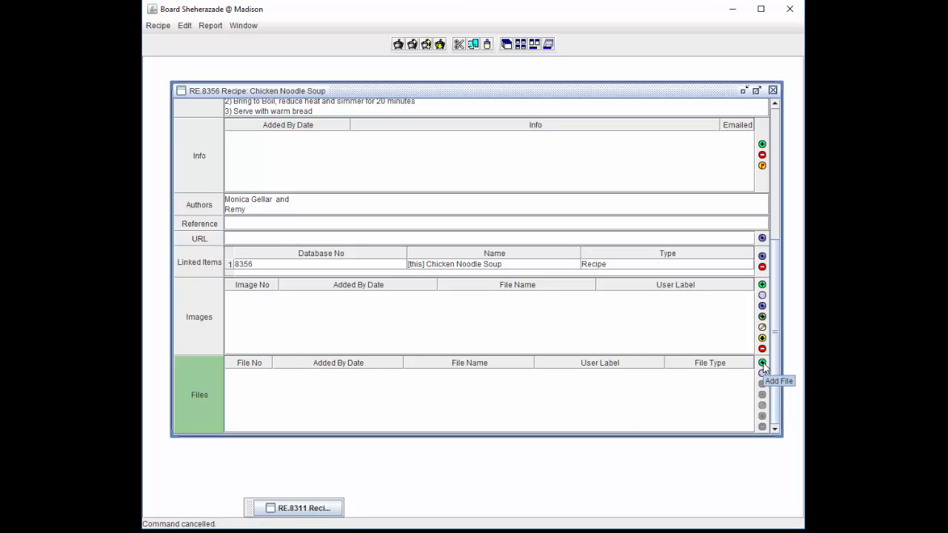
# Begin a new file entry with User Label 'Grocery List' and bring up its Format choices
pyautogui.click(762, 363)
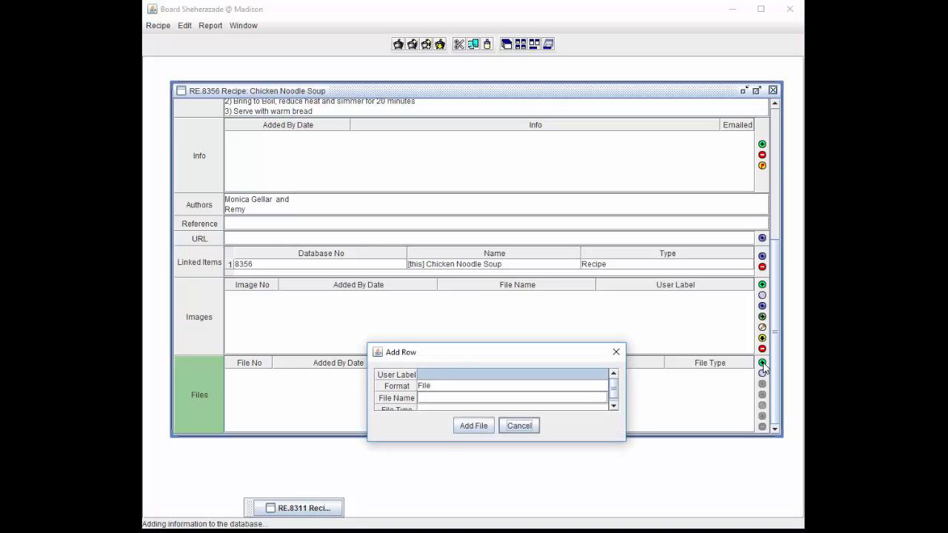
pyautogui.doubleClick(604, 377)
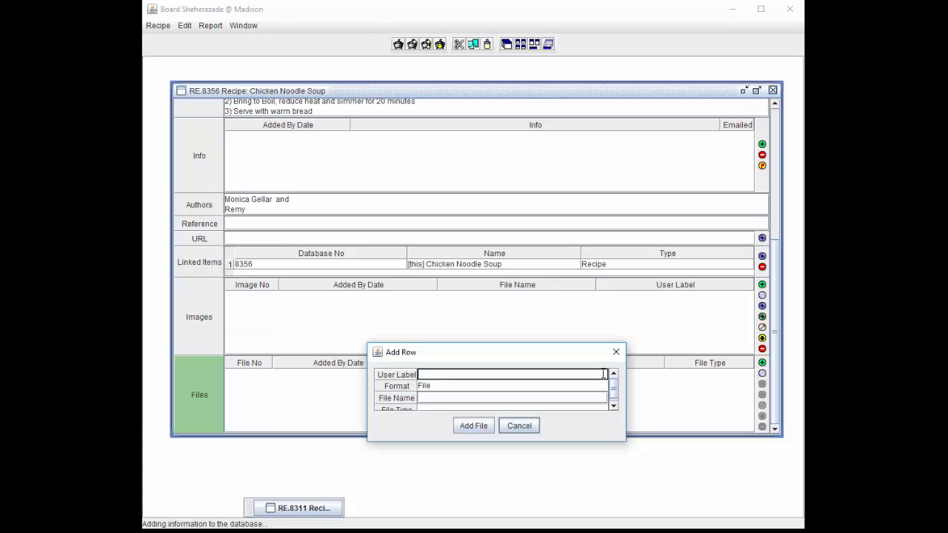
pyautogui.write('Grocery List')
pyautogui.click(598, 389)
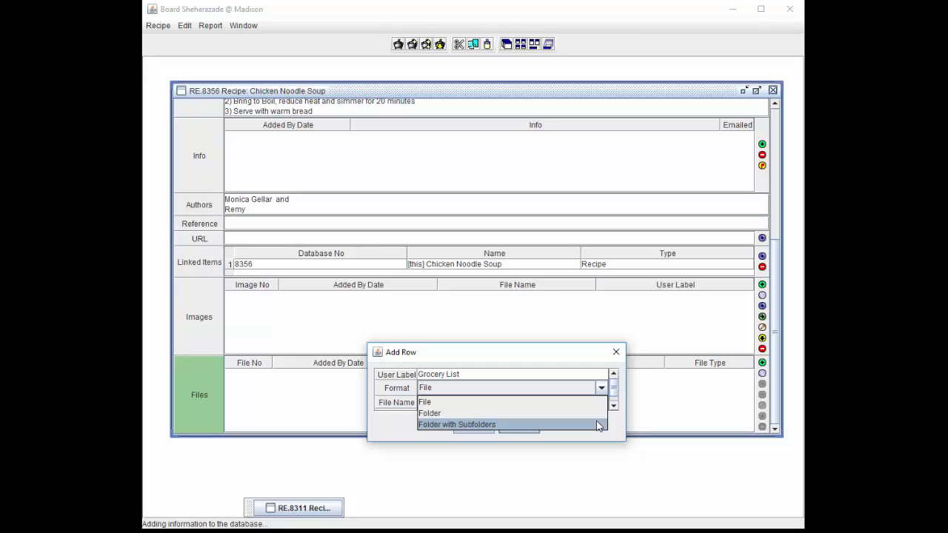
# Attach Grocery_List_By_Aisle.html in File format with file type html to the recipe
pyautogui.click(593, 403)
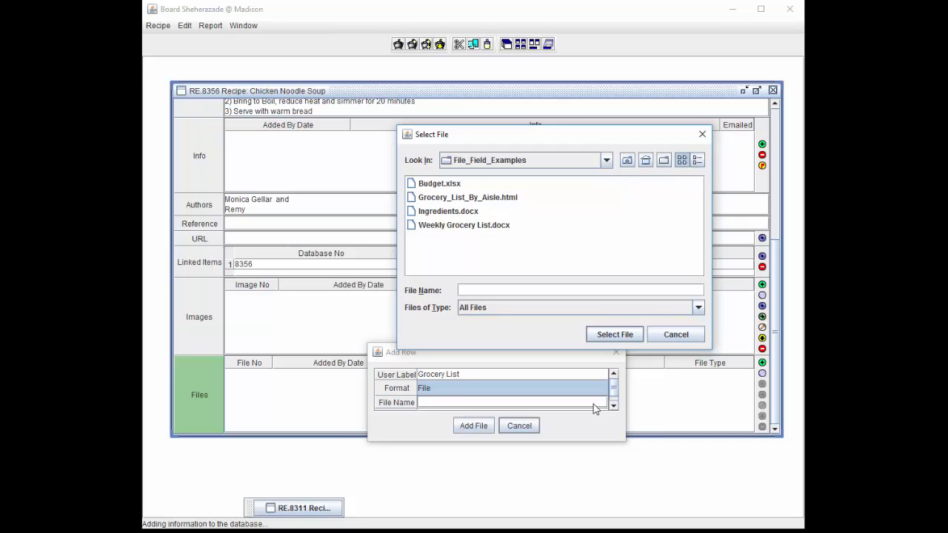
pyautogui.click(516, 201)
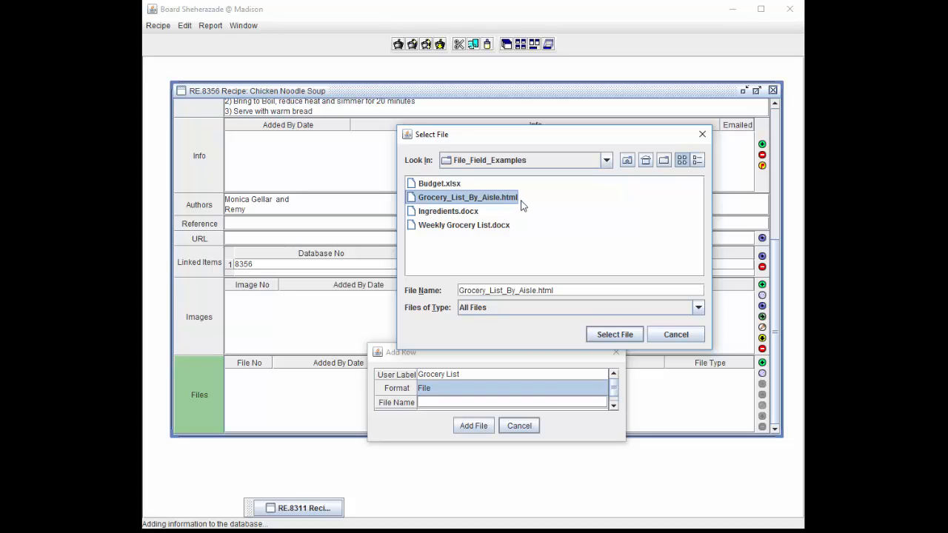
pyautogui.click(615, 335)
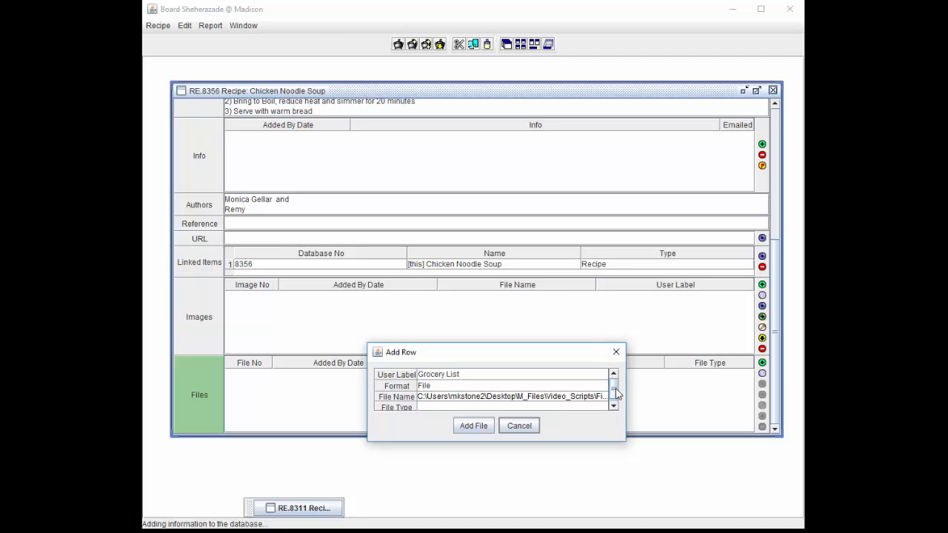
pyautogui.scroll(-1, 618, 393)
pyautogui.click(586, 407)
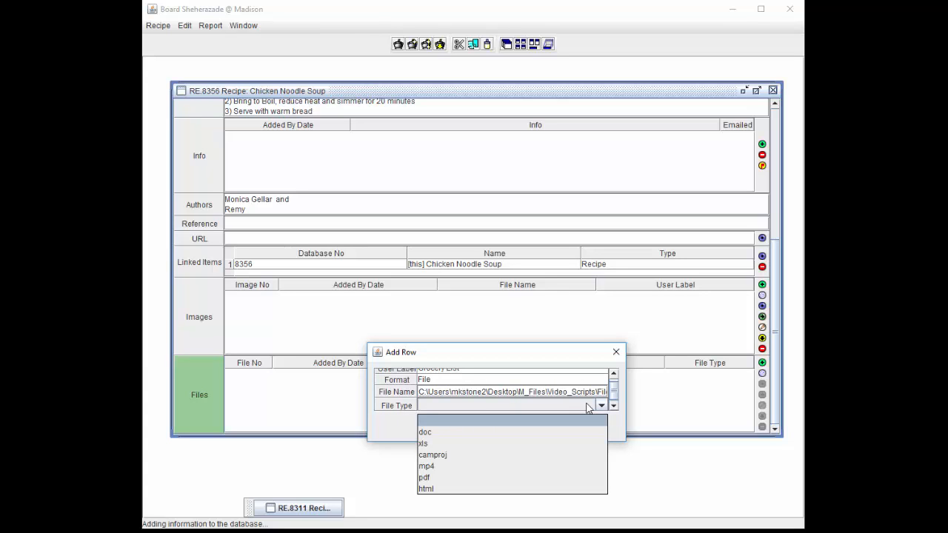
pyautogui.click(561, 490)
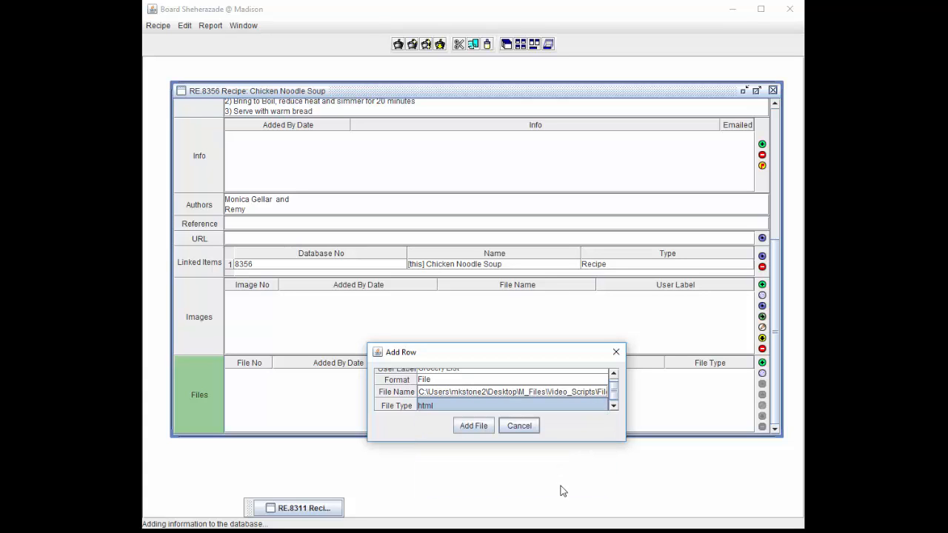
pyautogui.click(488, 426)
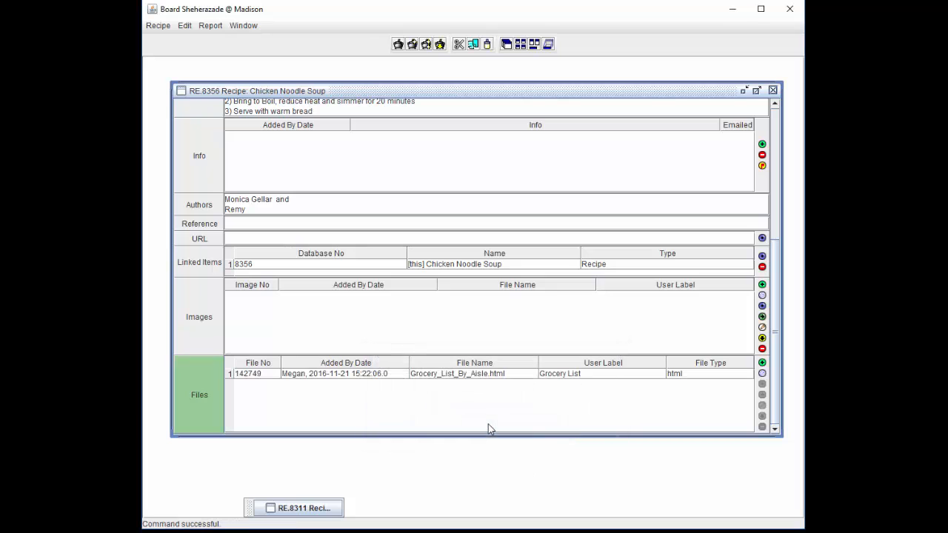
# Select the grocery list row and drag the File No column border narrower
pyautogui.click(278, 377)
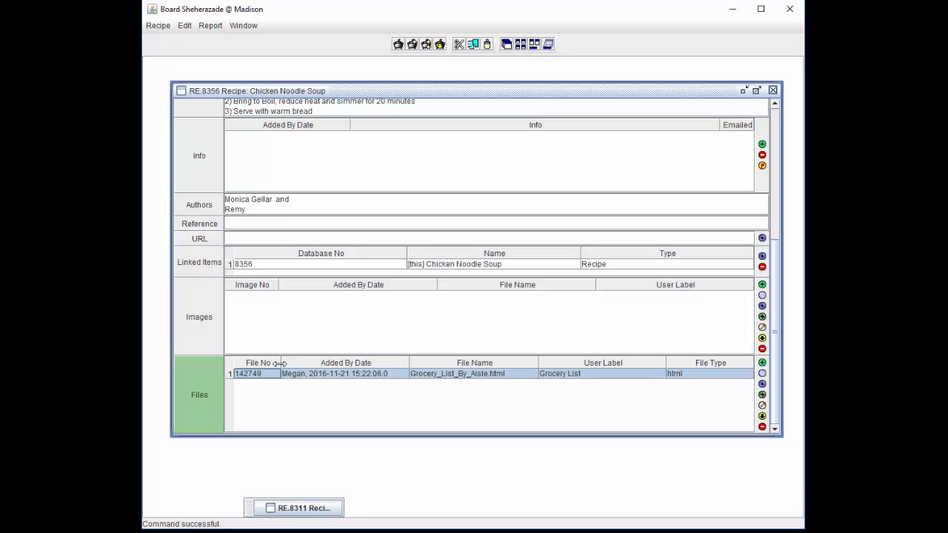
pyautogui.moveTo(278, 363)
pyautogui.mouseDown()
pyautogui.moveTo(307, 363)
pyautogui.moveTo(269, 363)
pyautogui.mouseUp()
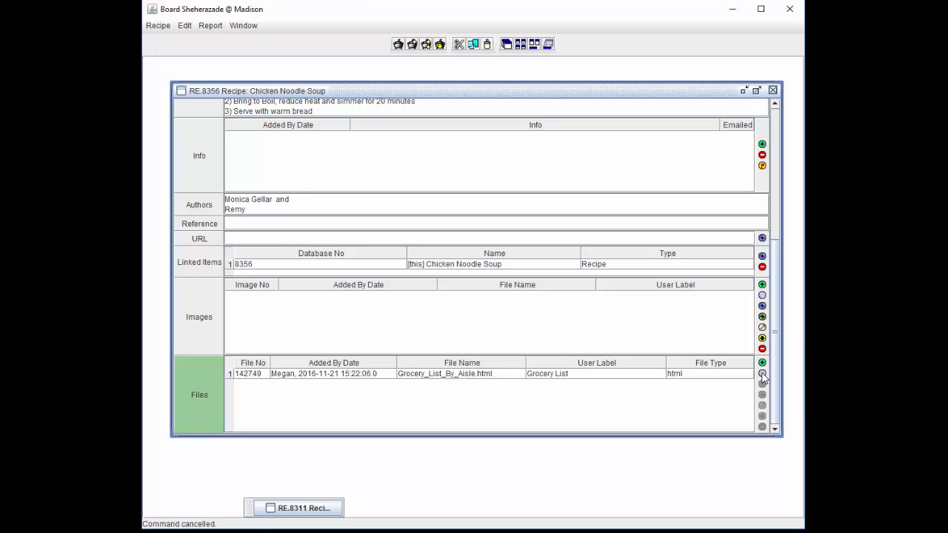
# Add a URL file labelled 'Soup Ideas' with the pasted PDF address and type pdf
pyautogui.click(762, 375)
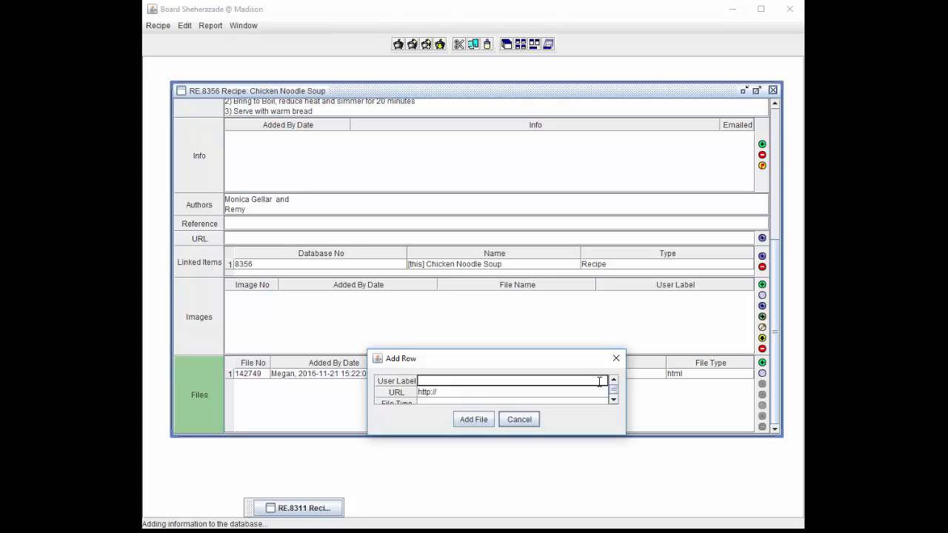
pyautogui.write('Soup Ideas')
pyautogui.click(570, 393)
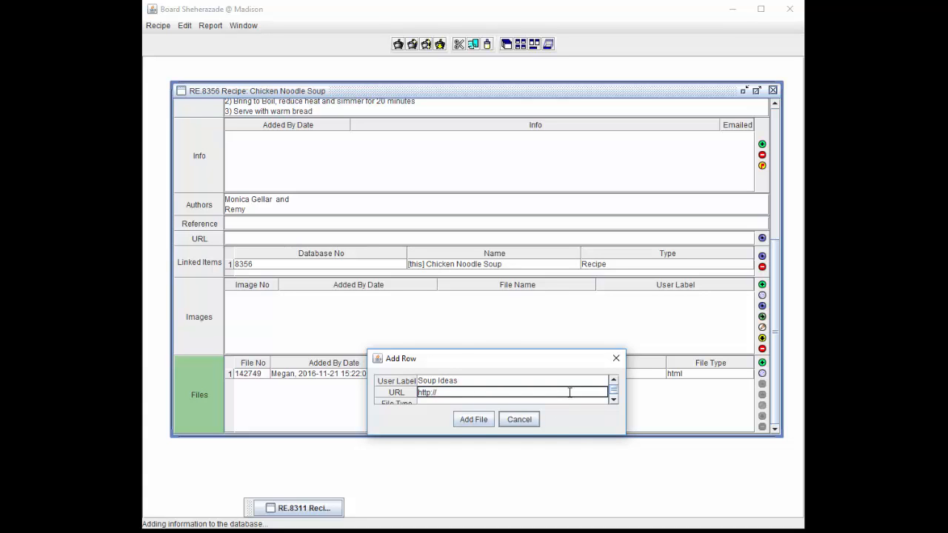
pyautogui.hotkey('ctrl', 'v')
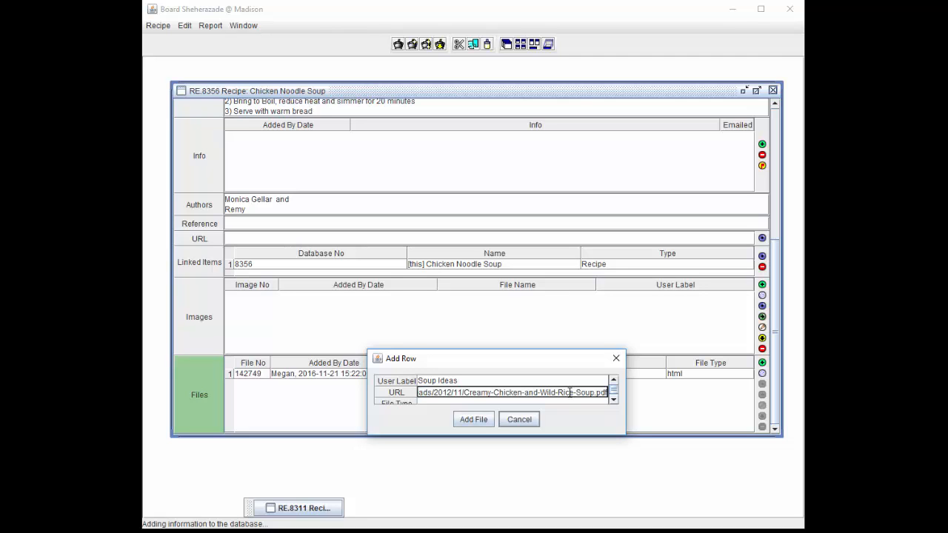
pyautogui.click(614, 400)
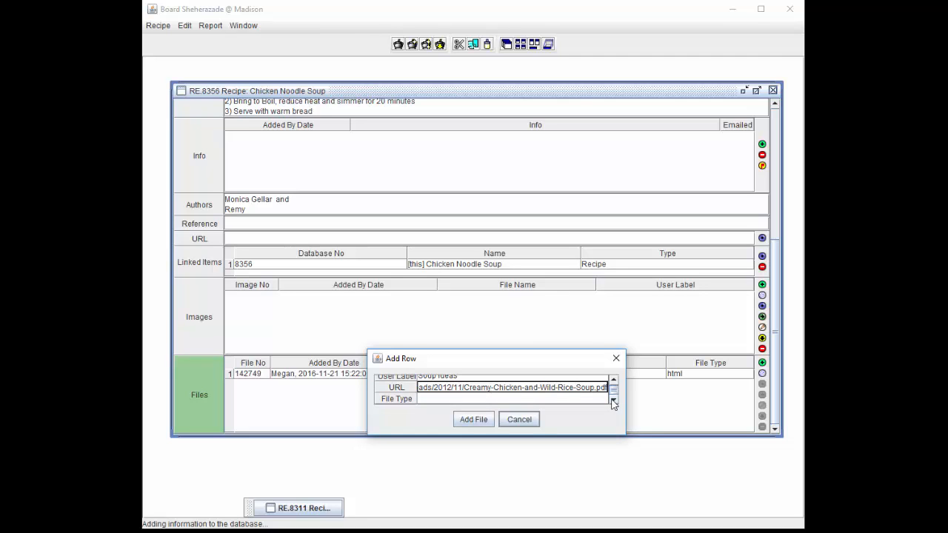
pyautogui.click(604, 400)
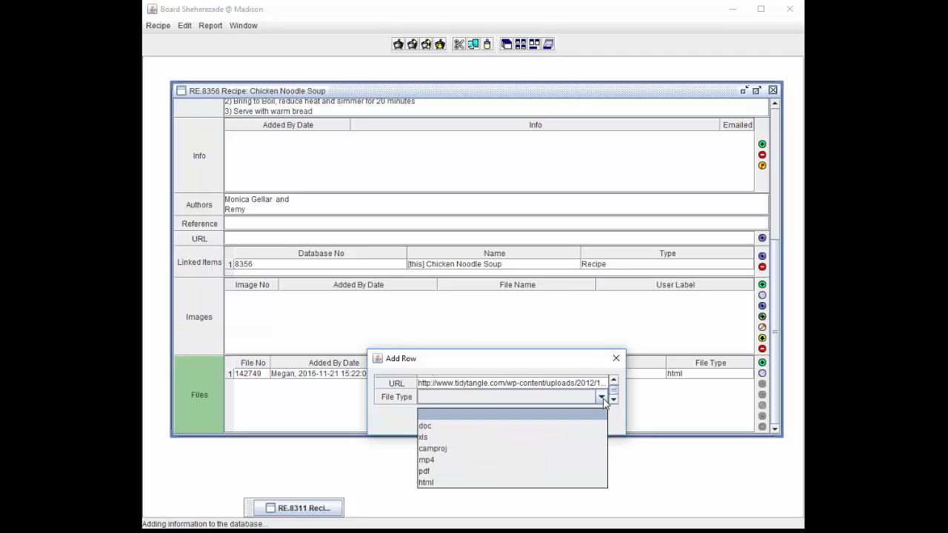
pyautogui.click(586, 471)
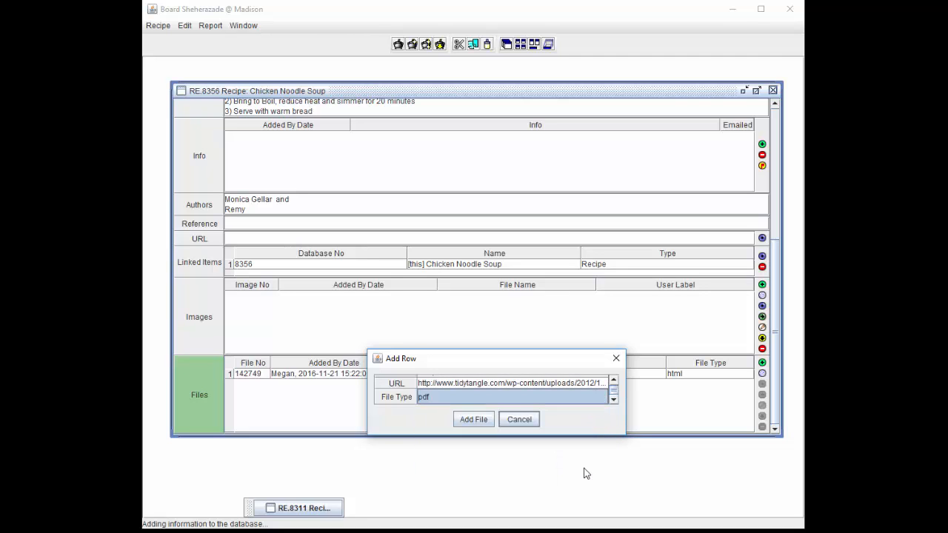
pyautogui.click(488, 422)
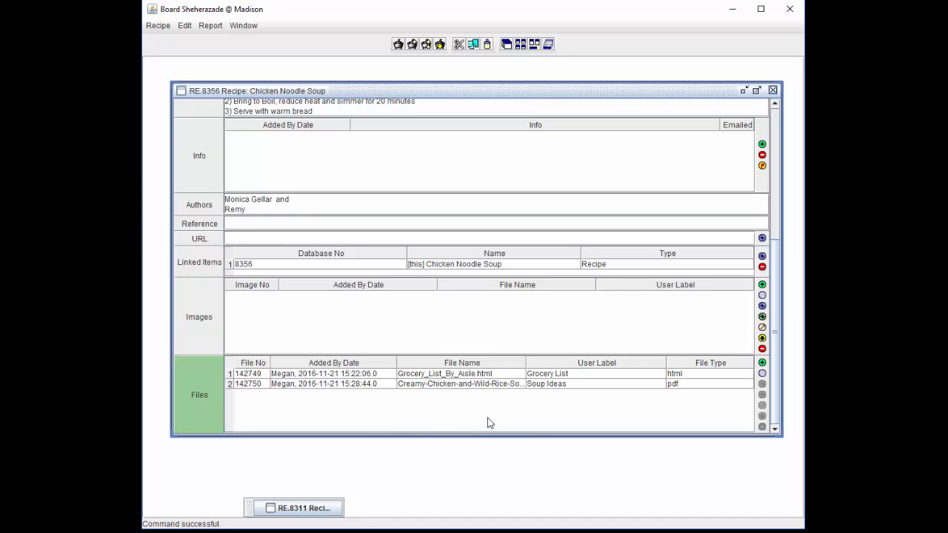
pyautogui.click(489, 375)
pyautogui.click(764, 384)
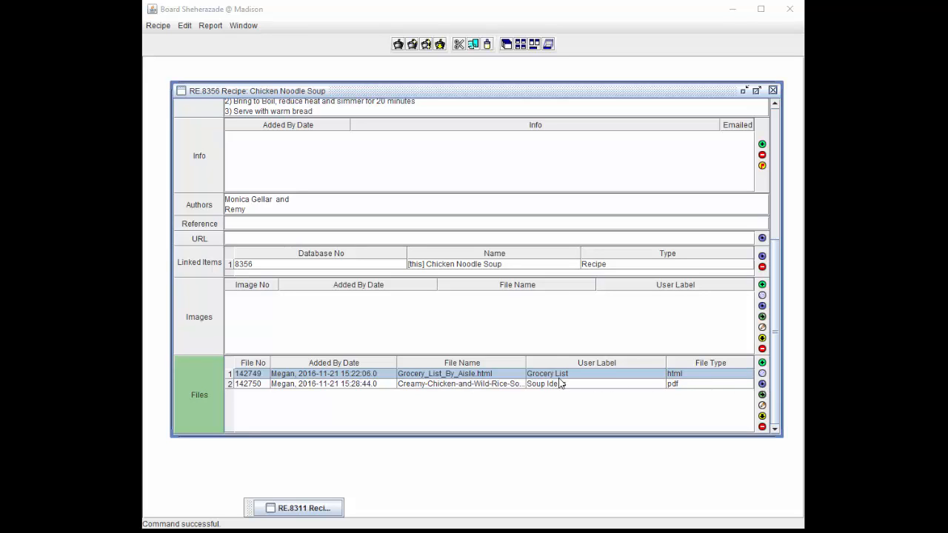
pyautogui.click(520, 375)
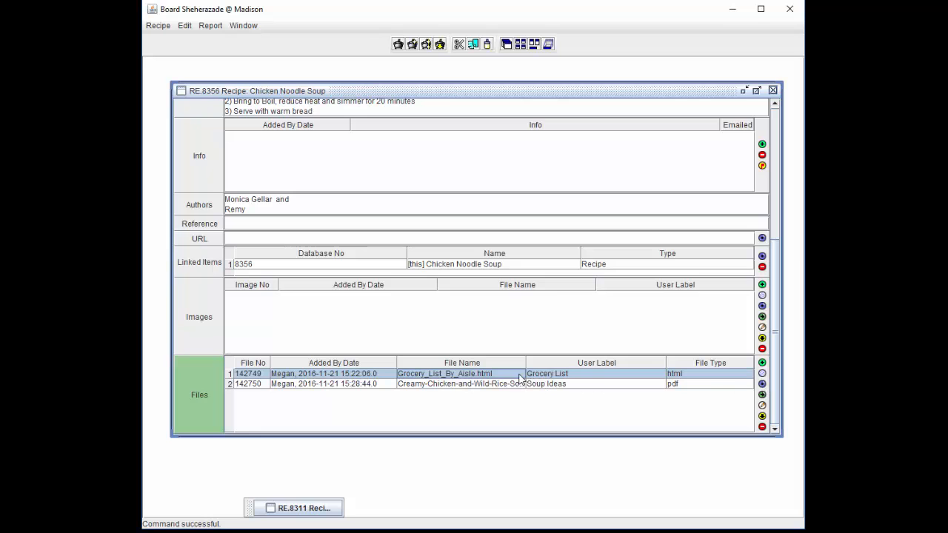
pyautogui.click(763, 384)
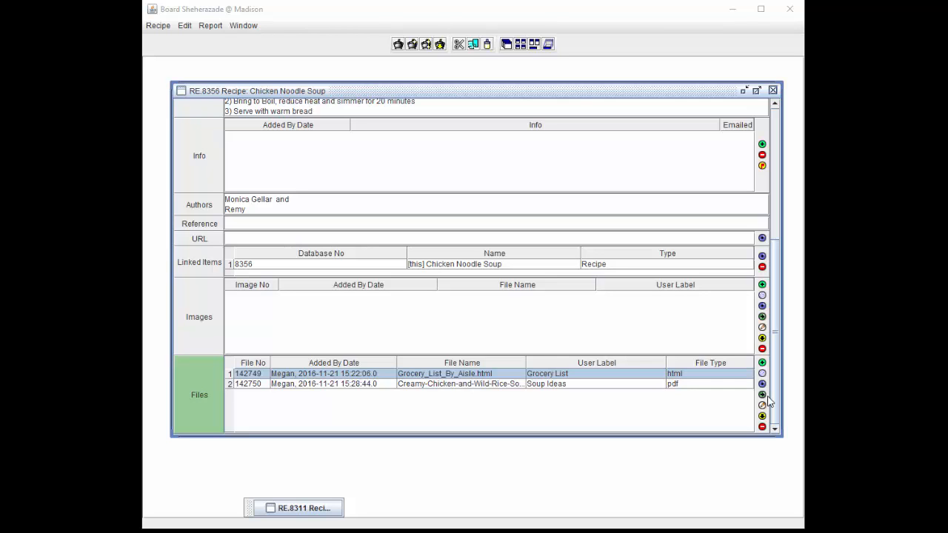
pyautogui.click(519, 386)
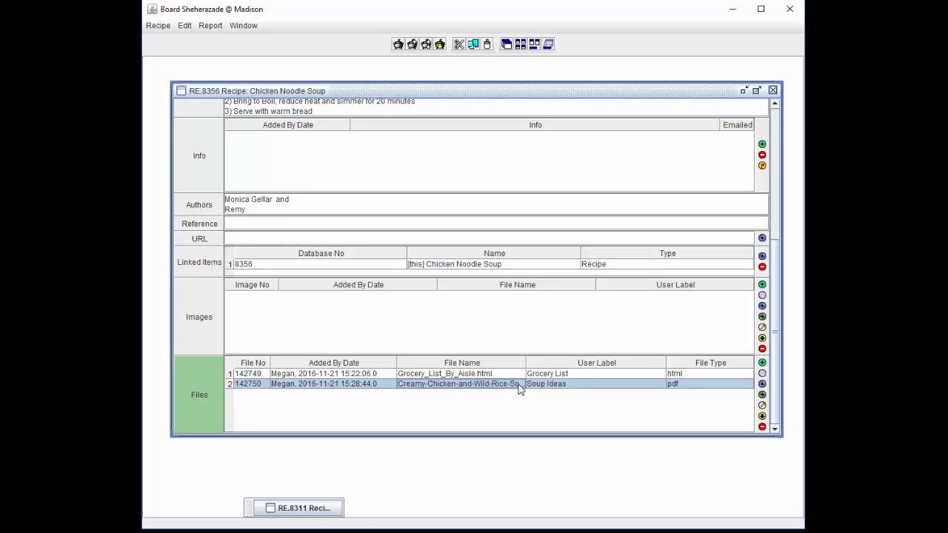
pyautogui.click(764, 396)
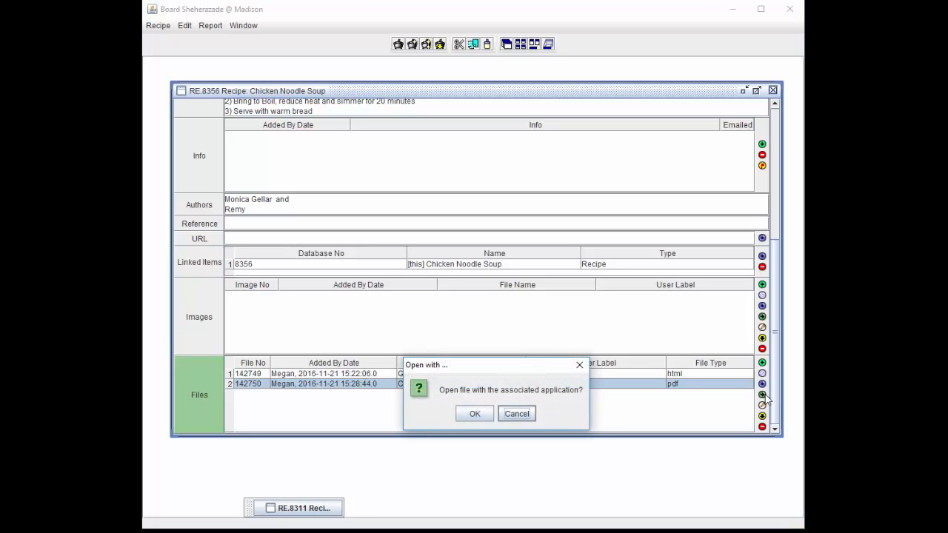
pyautogui.click(488, 419)
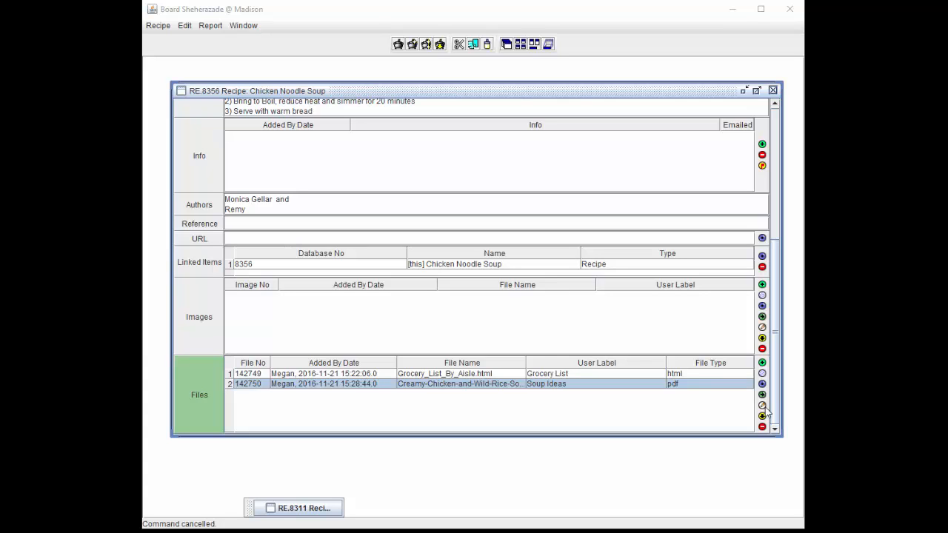
# Change file 142749's User Label from 'Grocery List' to 'List By Aisle' and update it
pyautogui.click(641, 378)
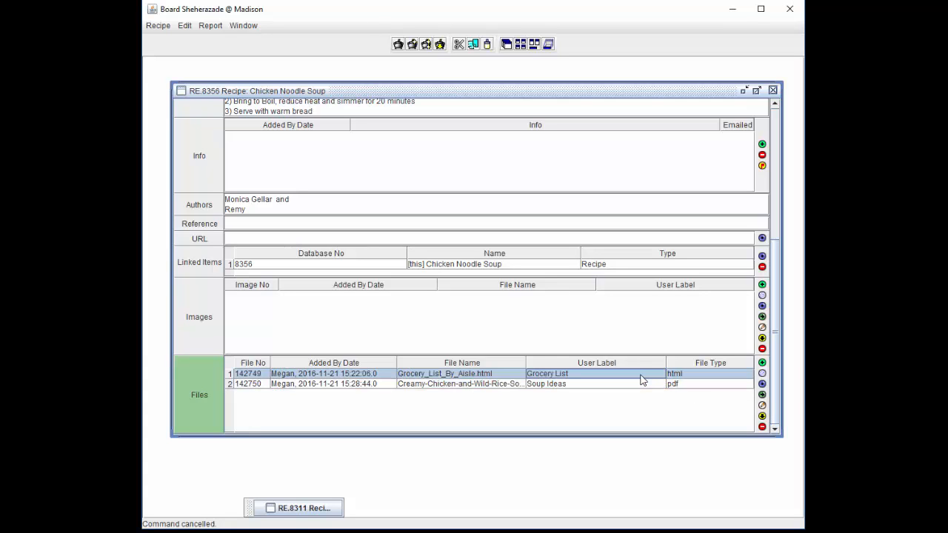
pyautogui.click(763, 406)
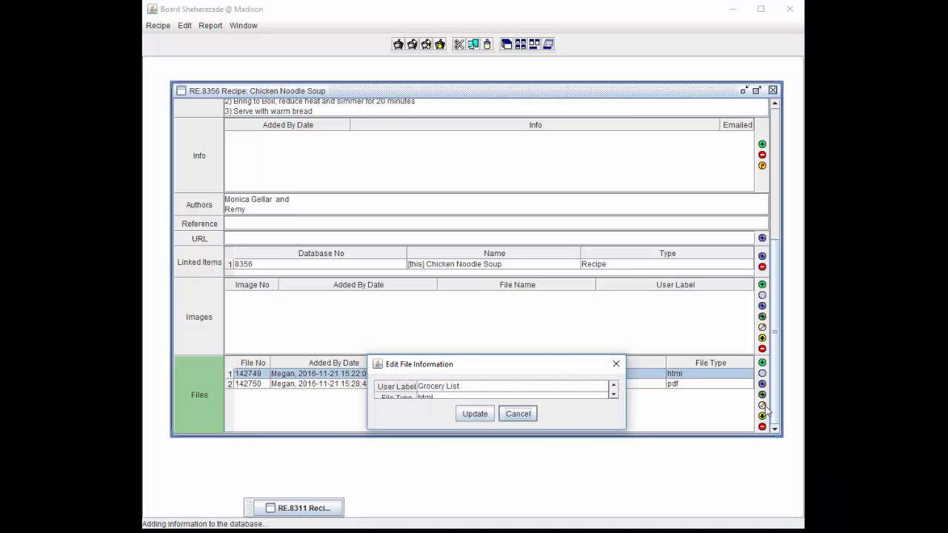
pyautogui.click(567, 388)
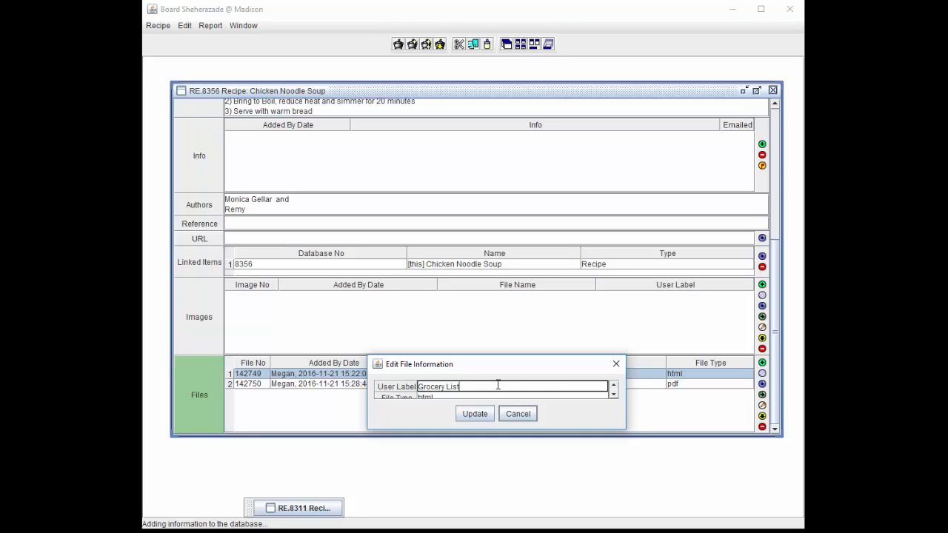
pyautogui.moveTo(460, 386); pyautogui.dragTo(418, 388)
pyautogui.write('List By Aisle')
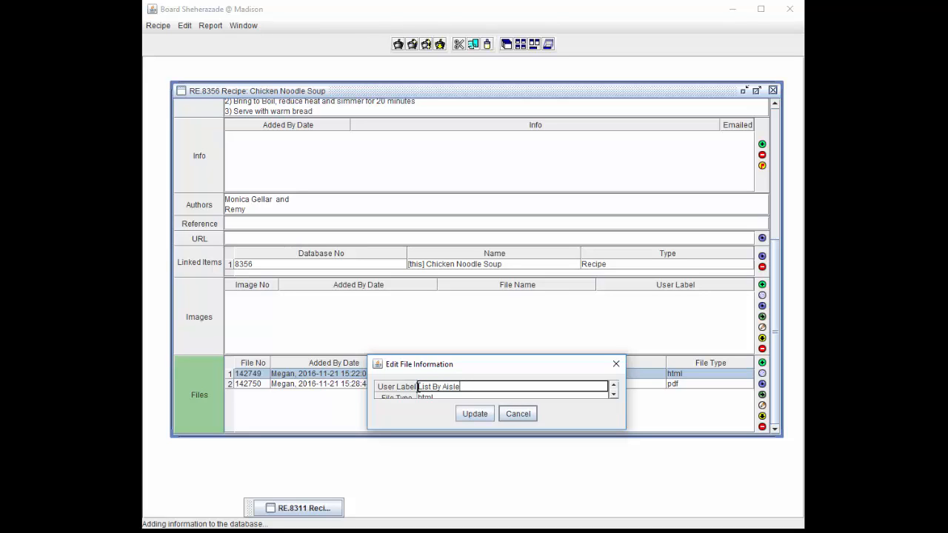
pyautogui.click(493, 412)
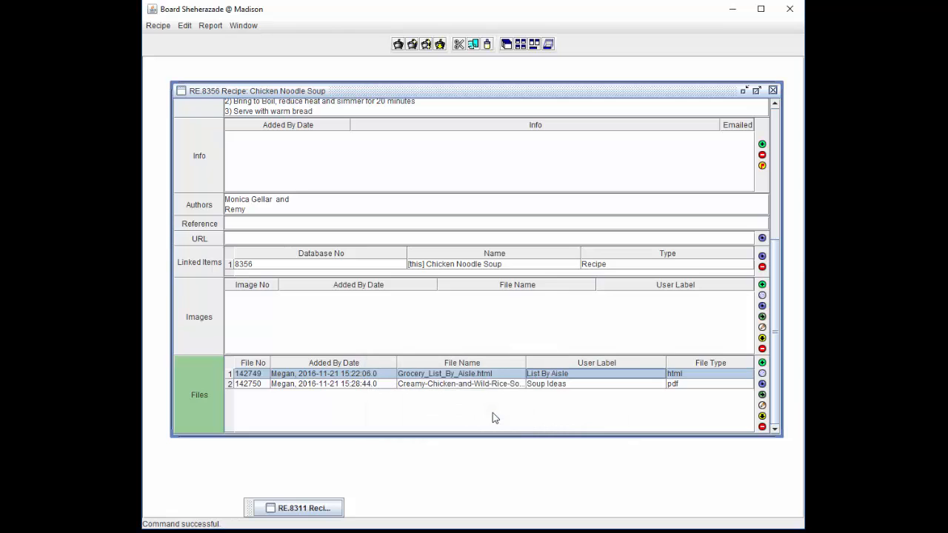
# Save a copy of the grocery list file into a 'Grocery List' folder on the Desktop
pyautogui.click(763, 415)
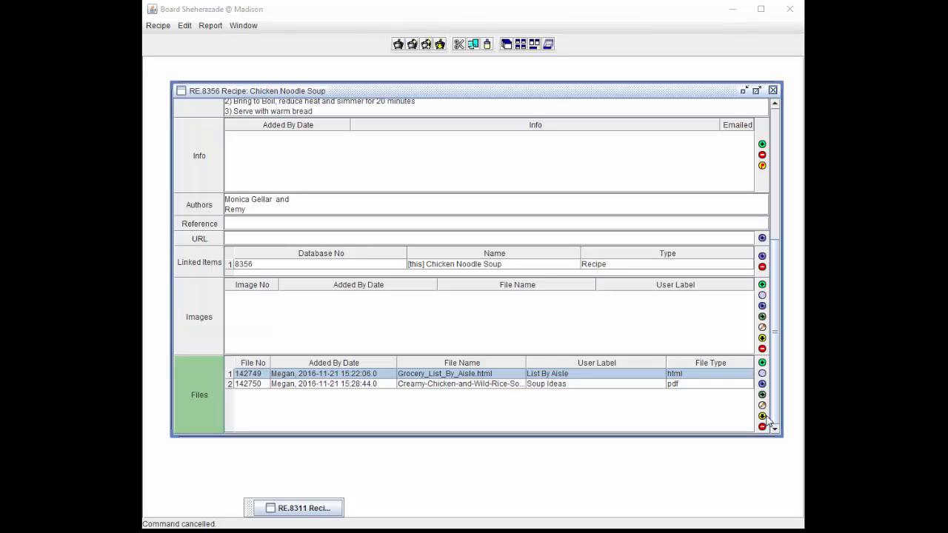
pyautogui.click(640, 376)
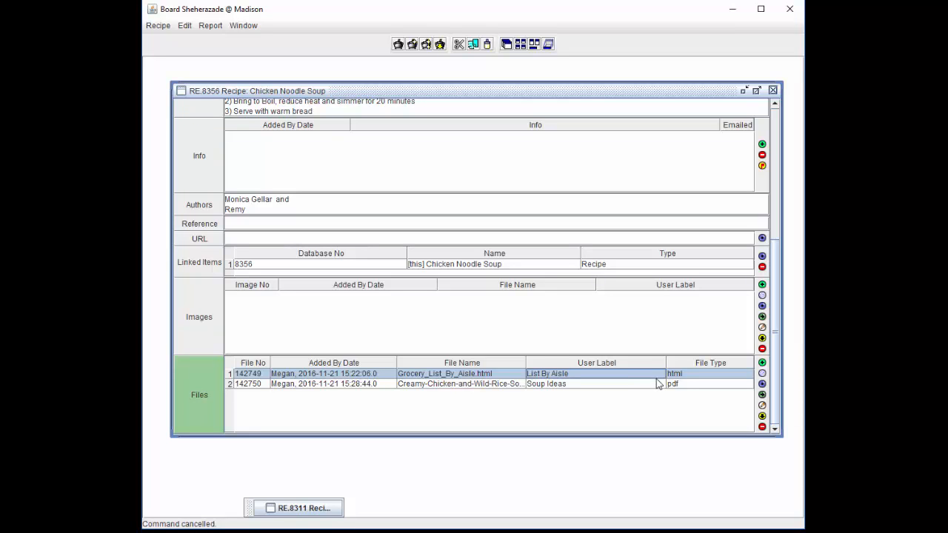
pyautogui.click(762, 417)
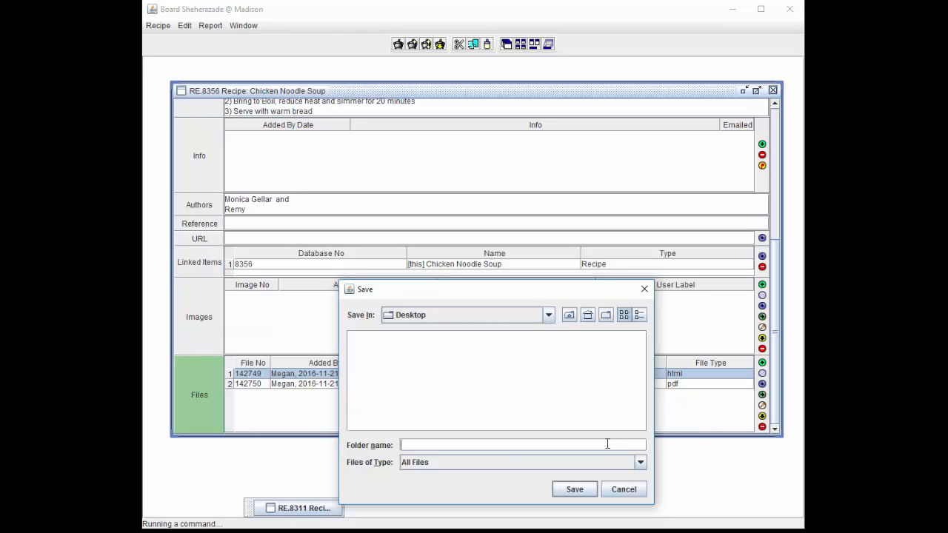
pyautogui.write('Grocery List')
pyautogui.click(588, 489)
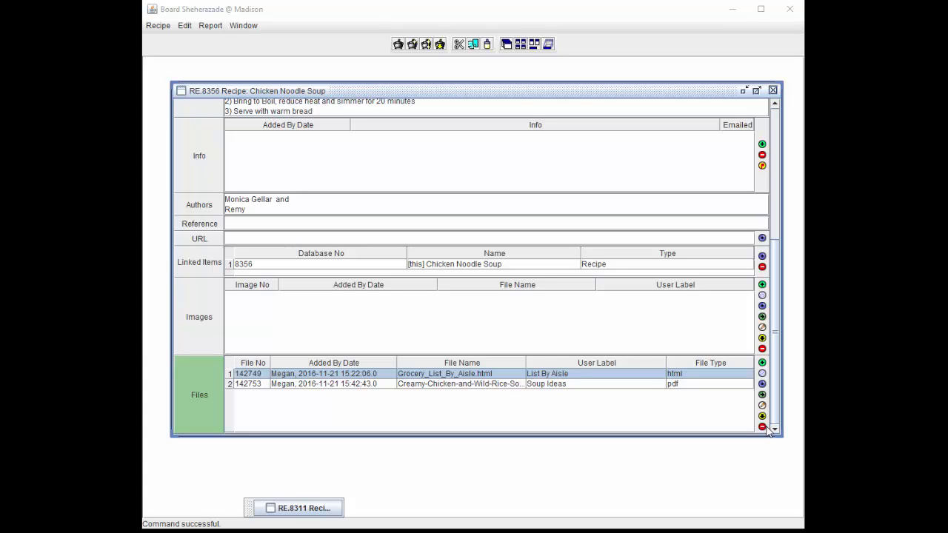
# Remove the Creamy-Chicken-and-Wild-Rice-Soup.pdf entry from the recipe and confirm the removal
pyautogui.click(631, 390)
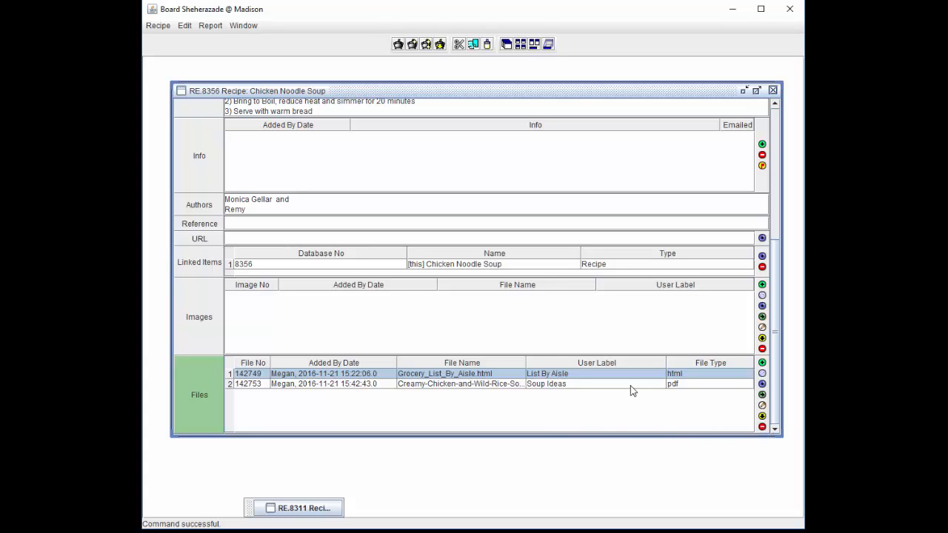
pyautogui.click(763, 428)
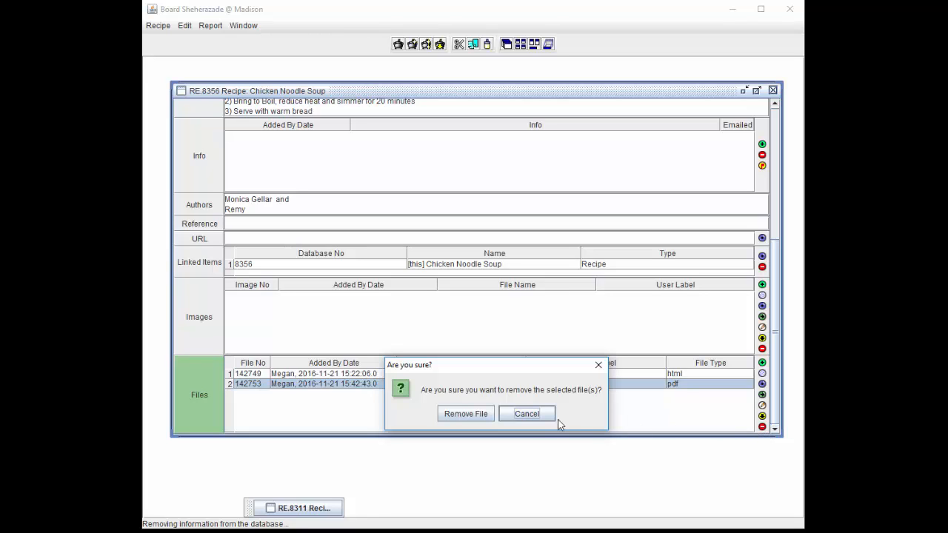
pyautogui.click(491, 421)
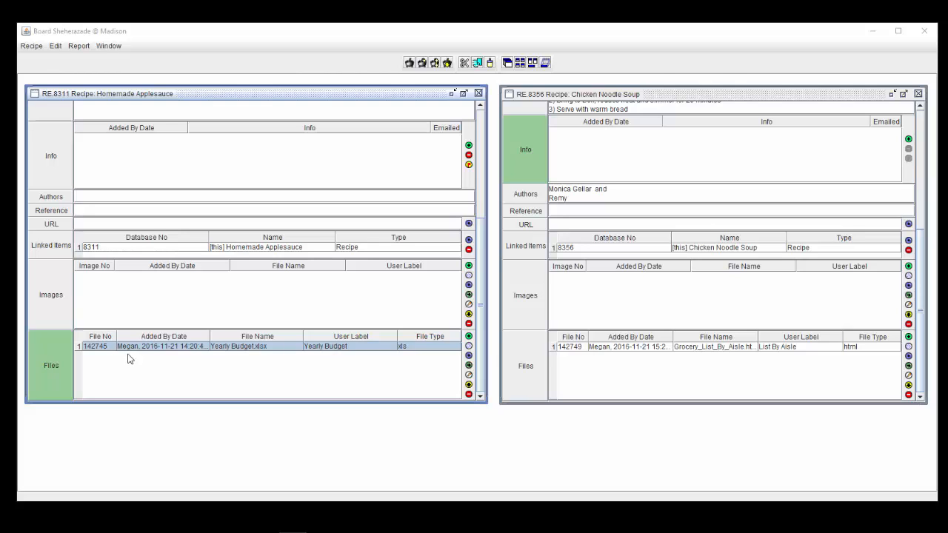
# Drag Yearly Budget.xlsx from Homemade Applesauce into the Chicken Noodle Soup window
pyautogui.click(133, 350)
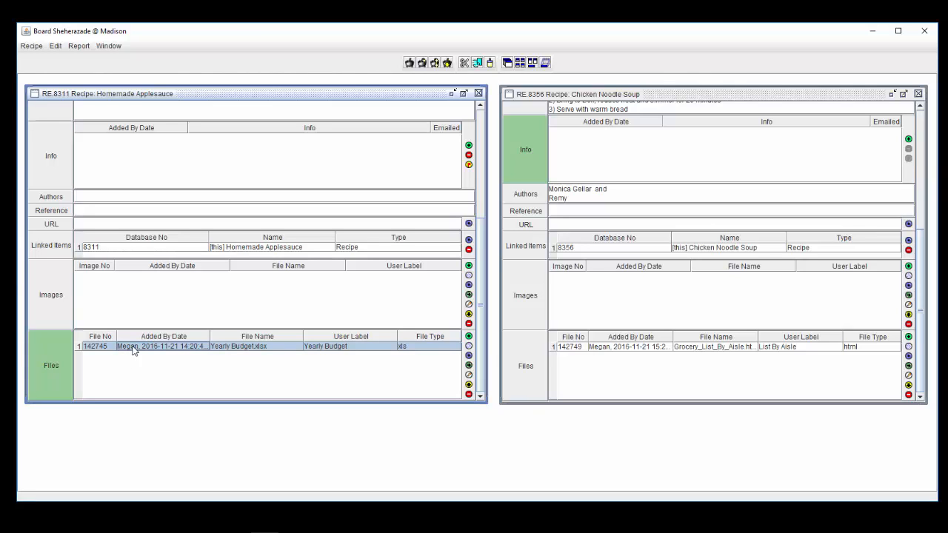
pyautogui.moveTo(134, 349); pyautogui.dragTo(624, 96)
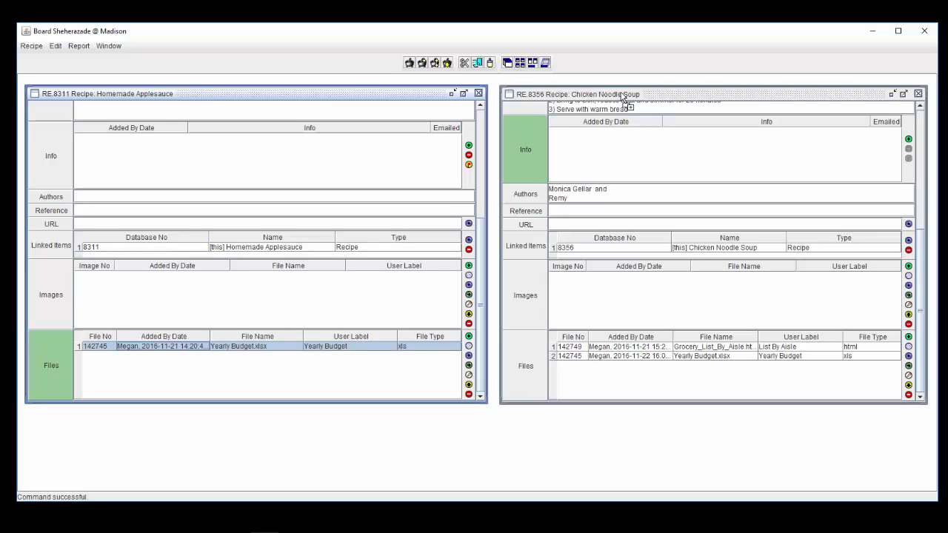